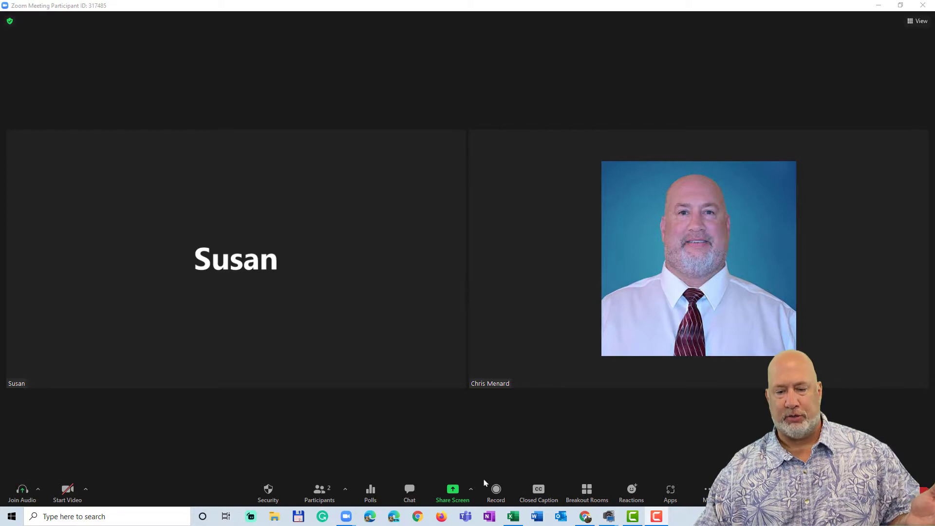
# Create a single breakout room with automatic assignment and open all rooms
pyautogui.click(587, 490)
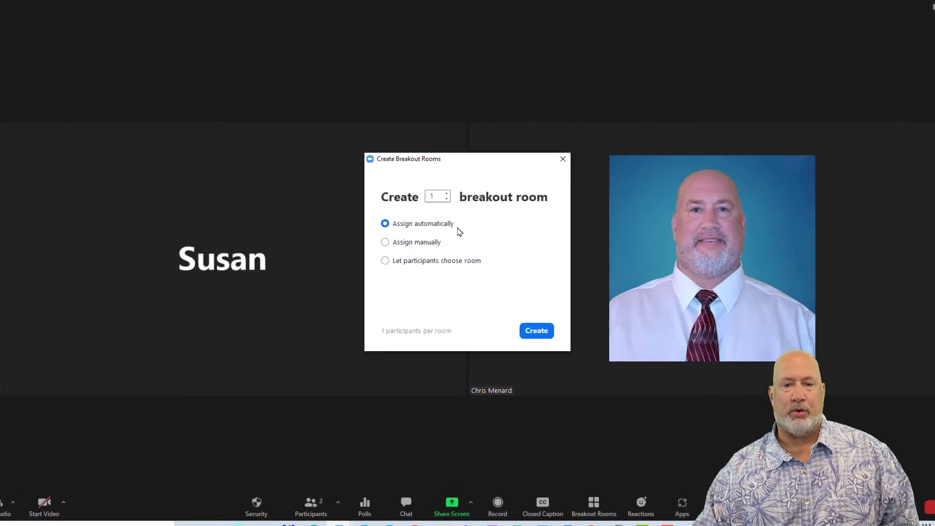
pyautogui.doubleClick(431, 197)
pyautogui.write('4')
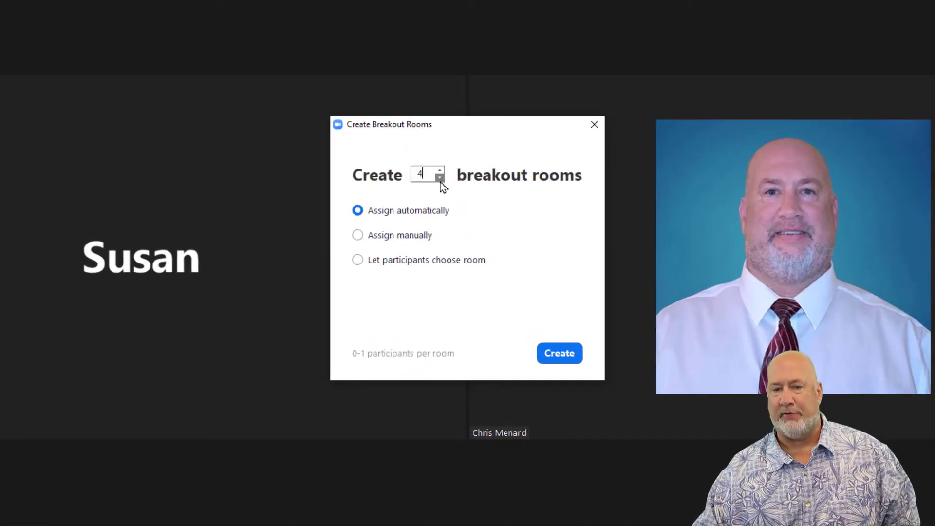
pyautogui.click(441, 179)
pyautogui.click(440, 179)
pyautogui.click(440, 180)
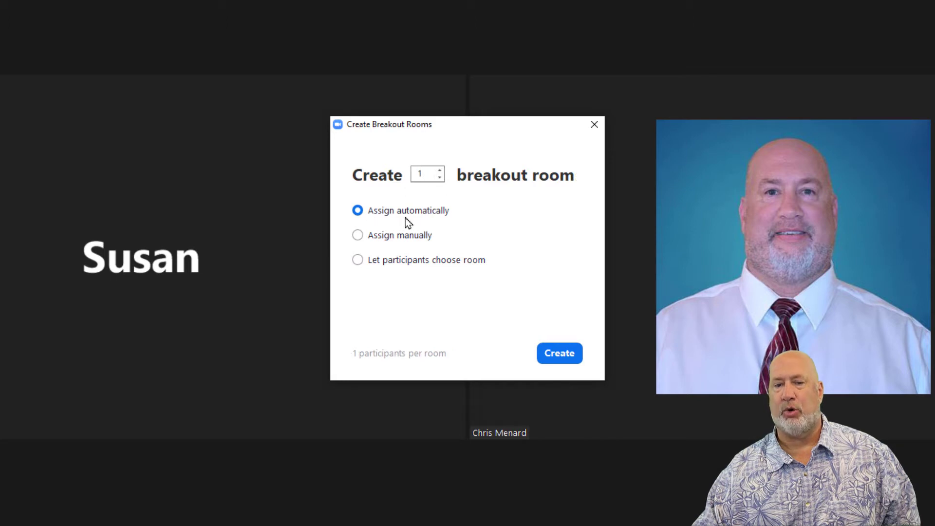
pyautogui.click(559, 356)
pyautogui.moveTo(467, 109)
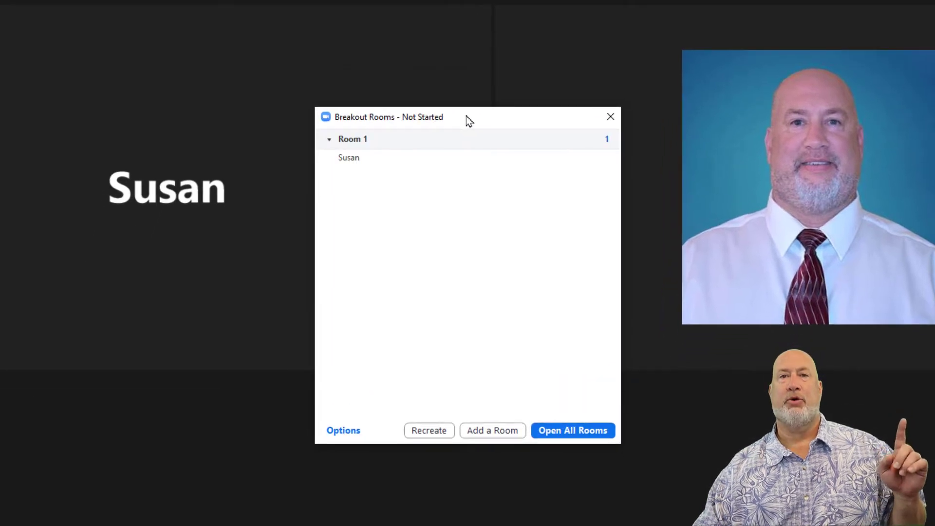
pyautogui.click(584, 435)
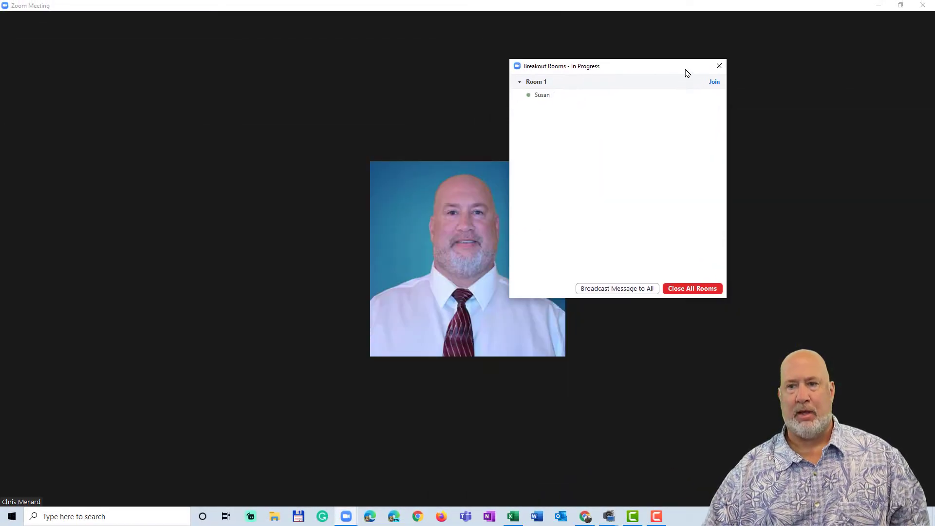
# Reposition the Breakout Rooms window beside the meeting so Room 1 is fully visible
pyautogui.moveTo(687, 71); pyautogui.dragTo(852, 346)
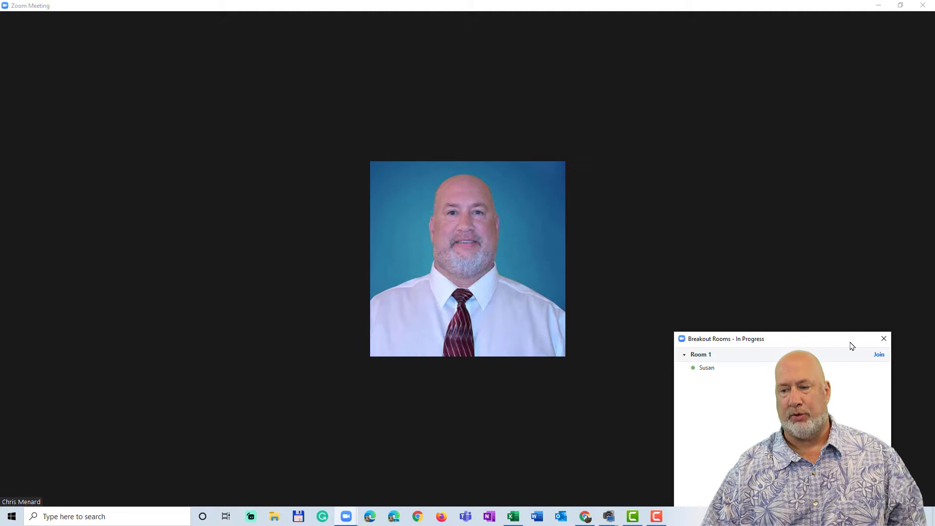
pyautogui.moveTo(852, 346); pyautogui.dragTo(822, 146)
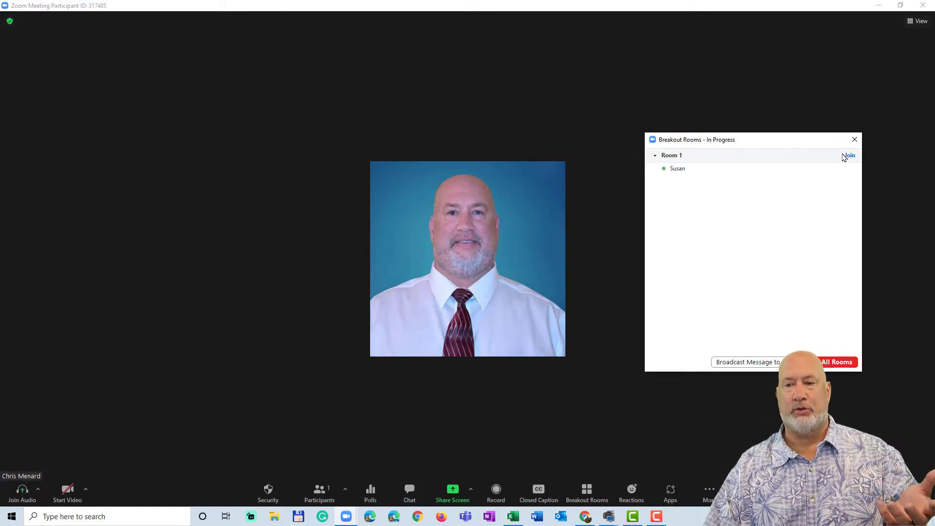
# Join Room 1 as the host and confirm the join
pyautogui.click(849, 157)
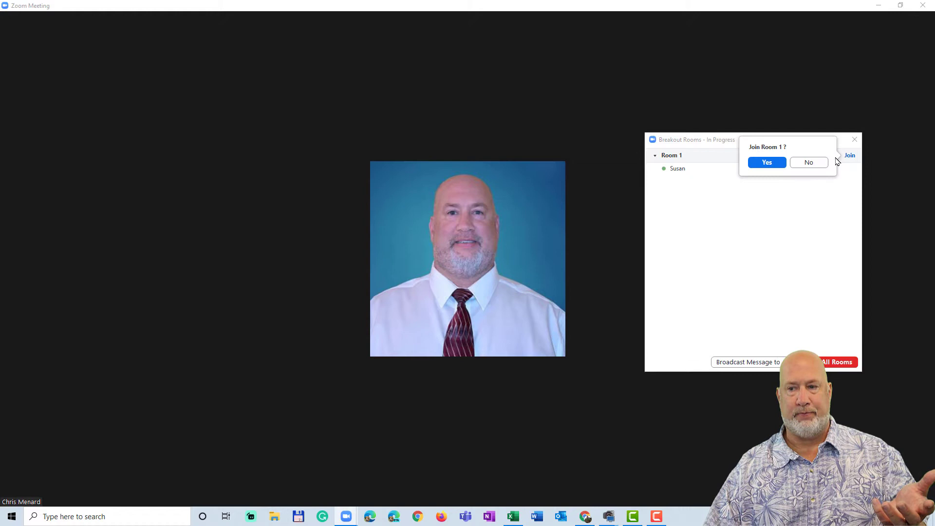
pyautogui.click(771, 163)
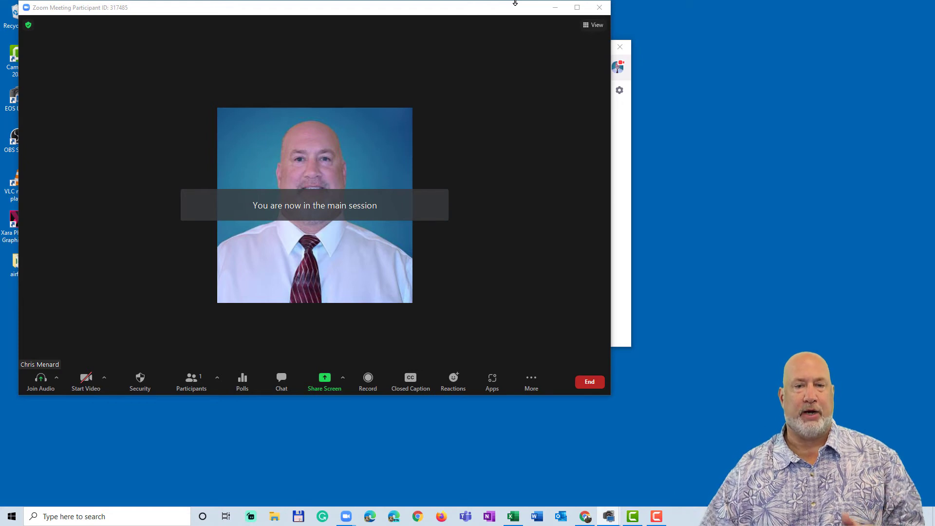
# Share the Excel window comparing August 2021 with August 2020
pyautogui.moveTo(509, 14); pyautogui.dragTo(586, 24)
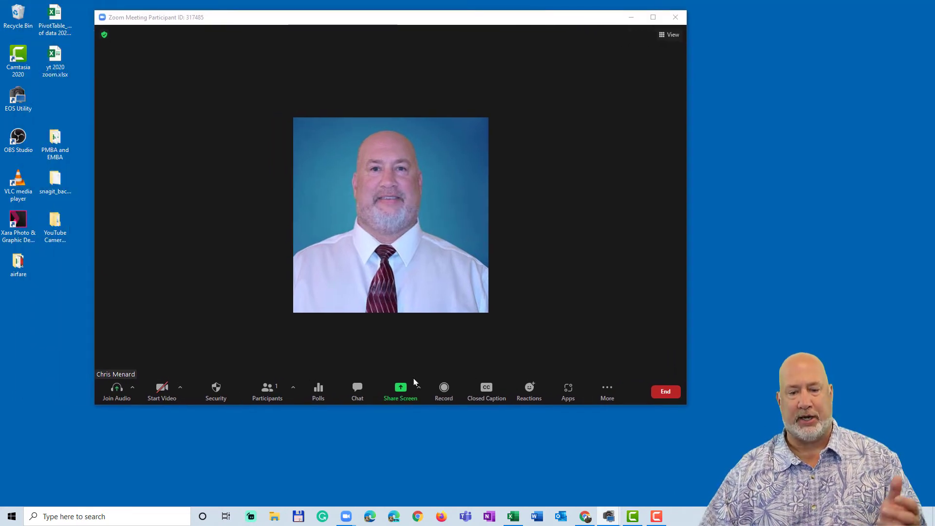
pyautogui.click(400, 389)
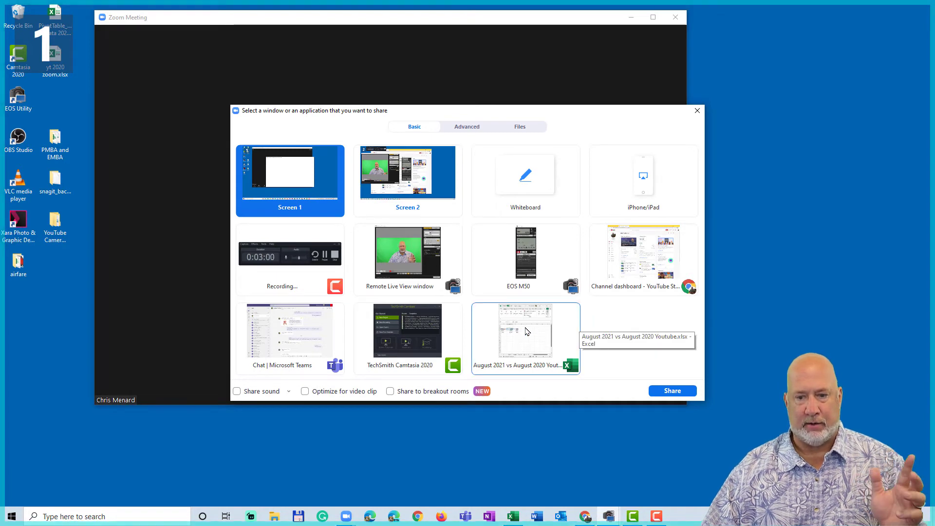
pyautogui.click(575, 327)
pyautogui.click(673, 391)
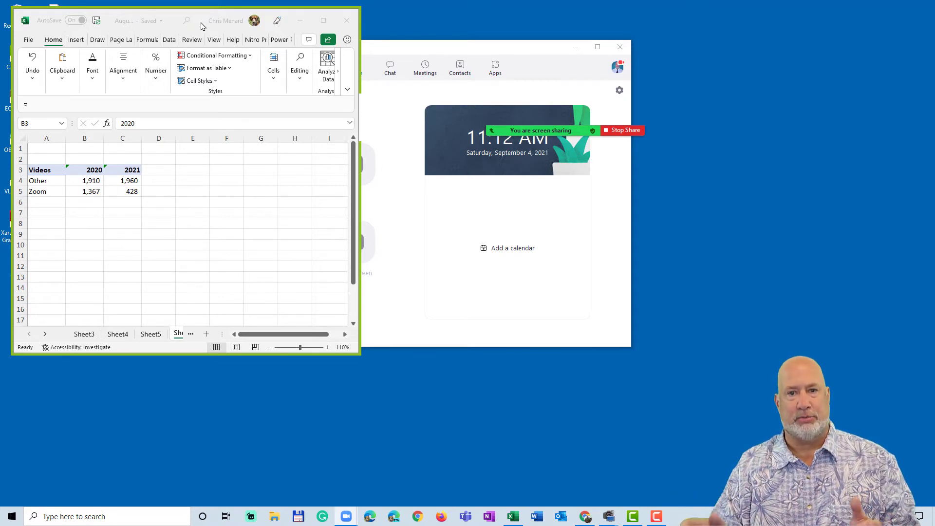
# Choose Share to breakout rooms from the sharing toolbar's More menu and confirm
pyautogui.moveTo(560, 135)
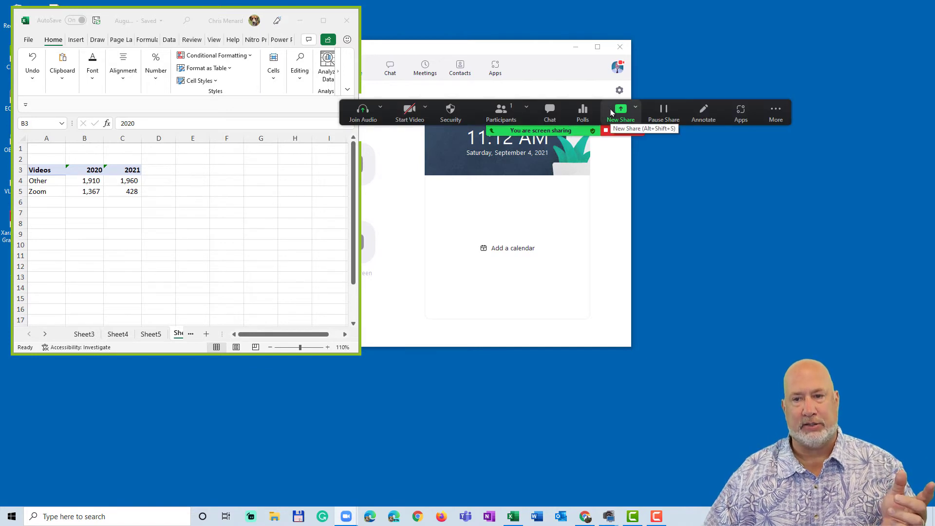
pyautogui.click(774, 119)
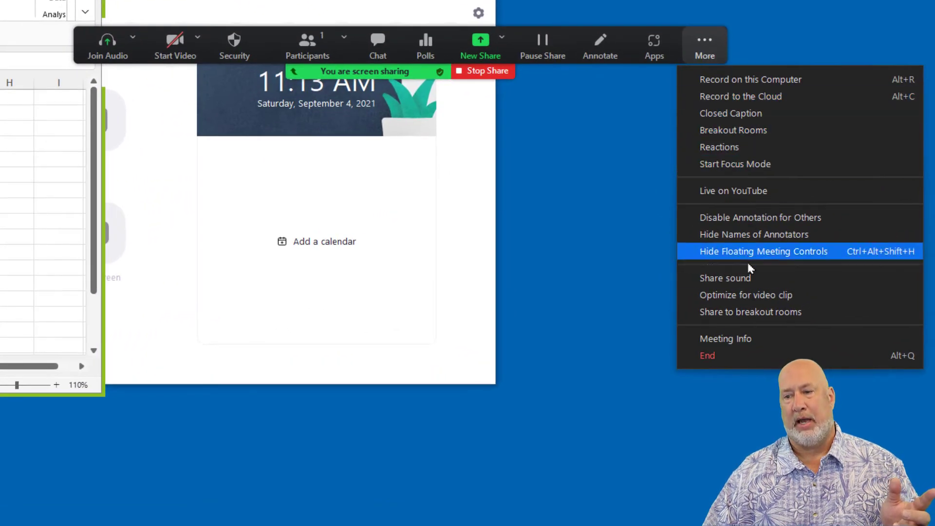
pyautogui.click(753, 316)
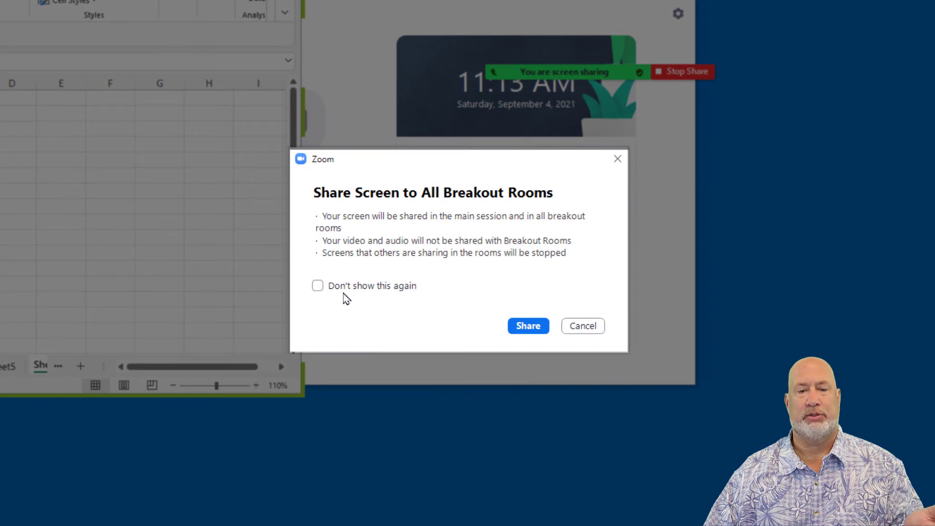
pyautogui.click(528, 330)
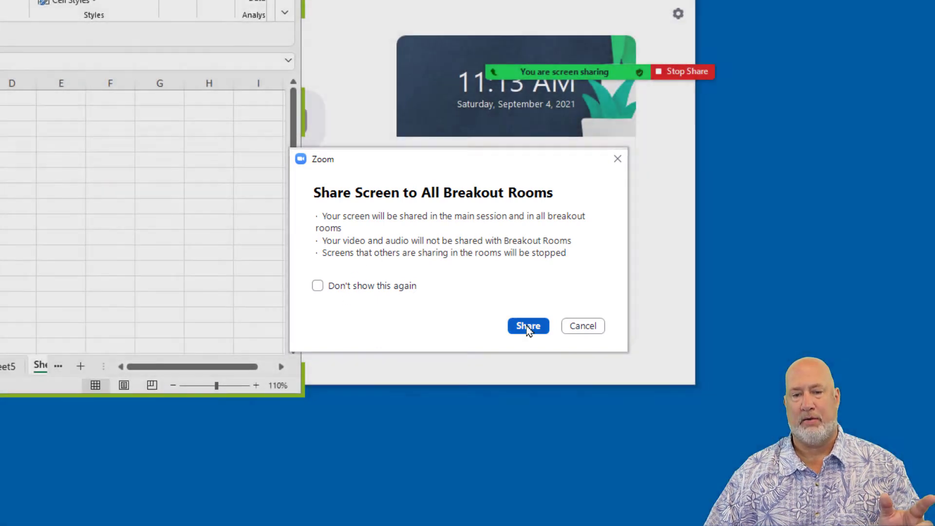
# Approve sharing to all breakout rooms, then end the screen share
pyautogui.click(529, 330)
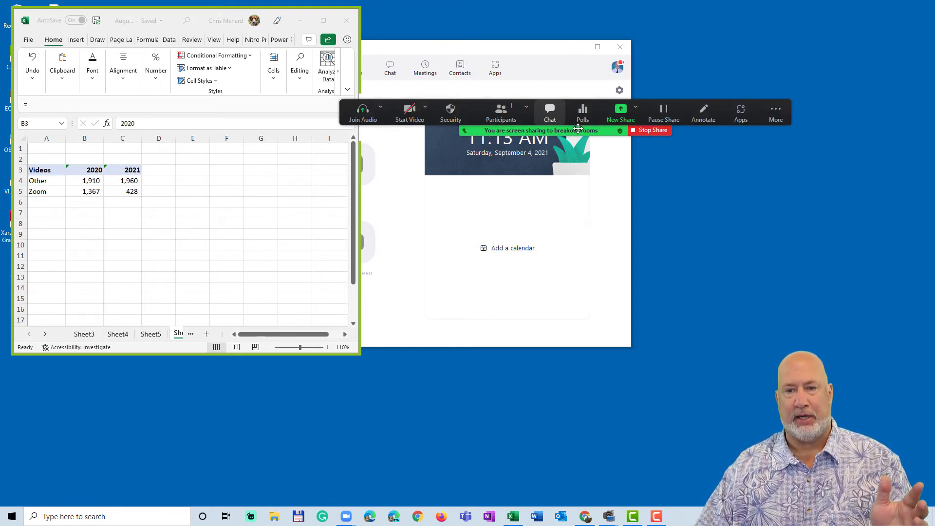
pyautogui.click(650, 136)
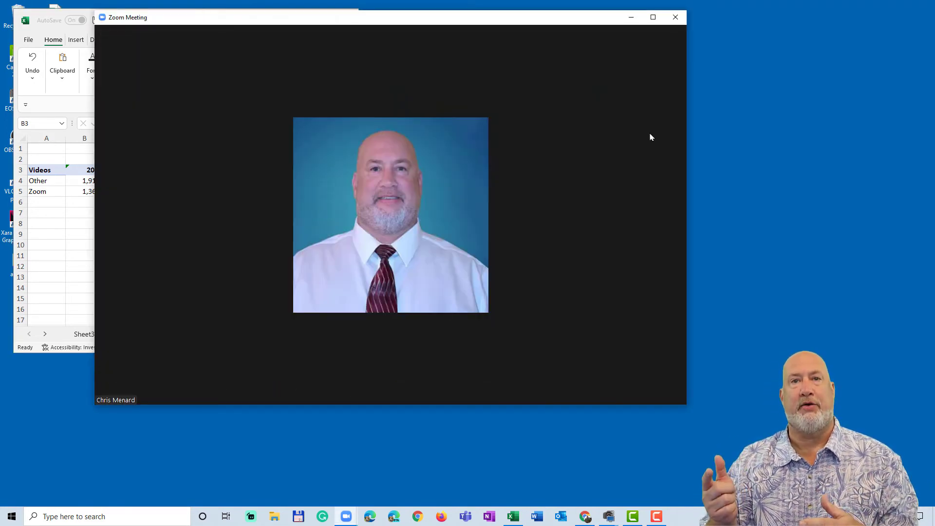
# Close all breakout rooms from the Breakout Rooms manager under More
pyautogui.moveTo(622, 165)
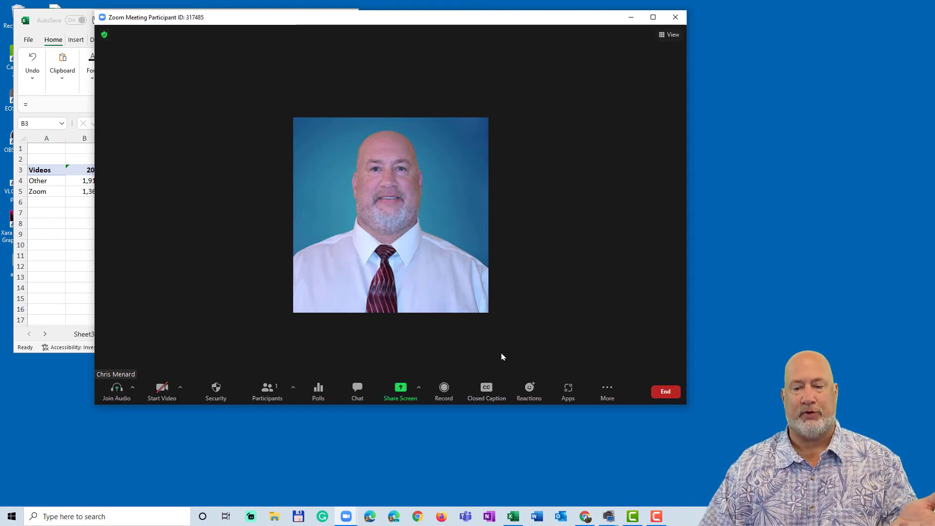
pyautogui.click(612, 397)
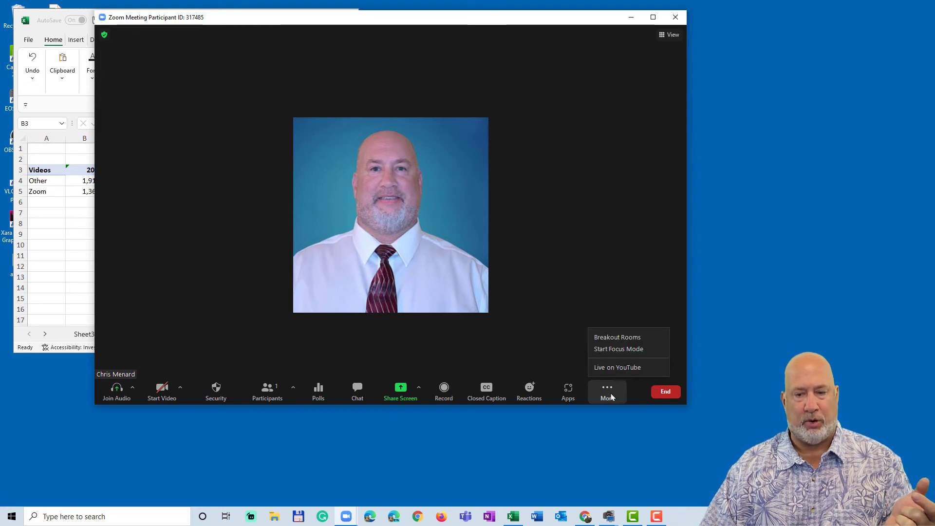
pyautogui.click(617, 338)
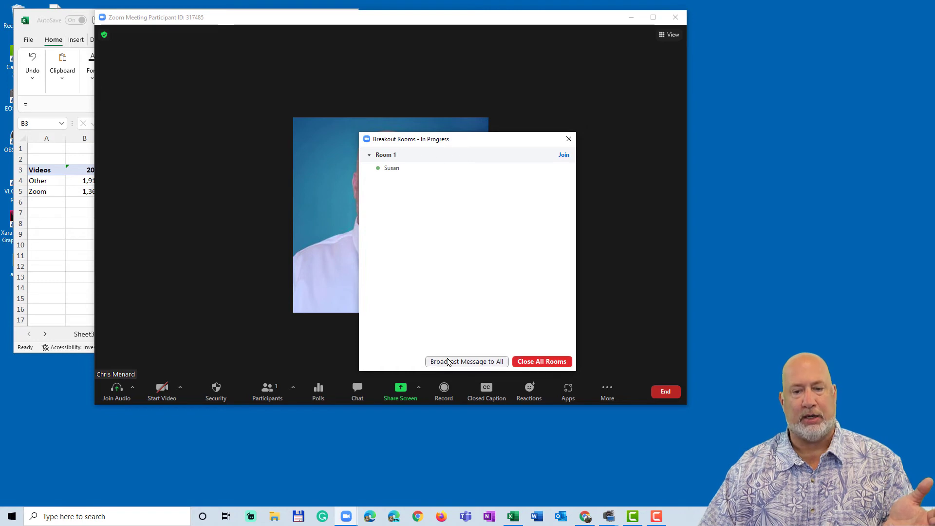
pyautogui.click(518, 366)
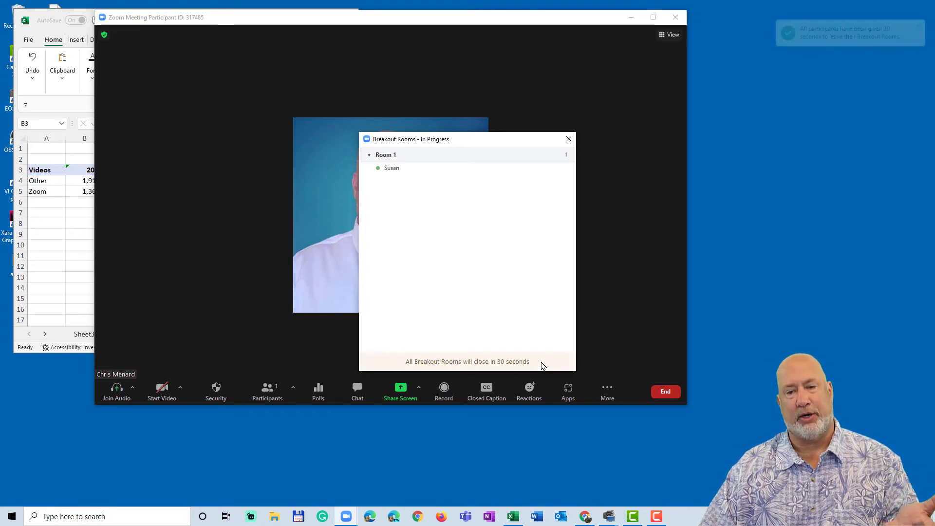